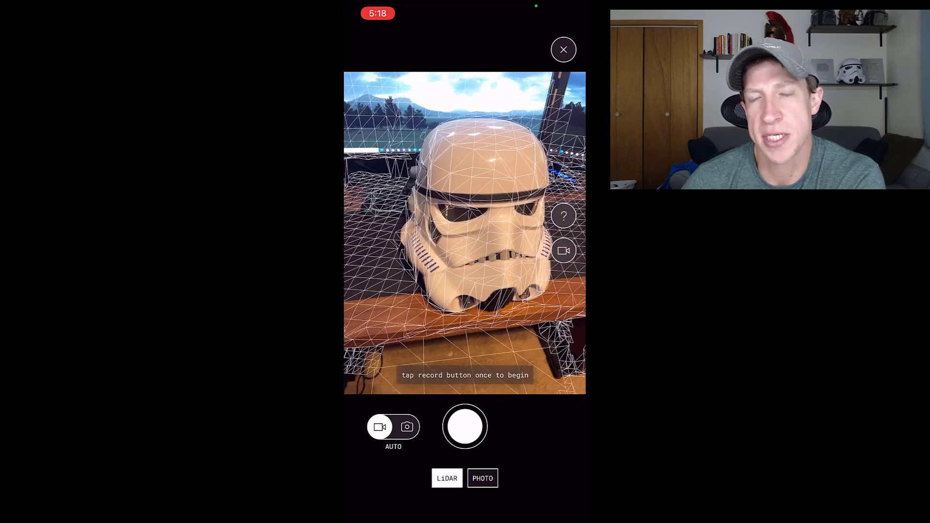
# Start recording the LiDAR scan of the stormtrooper helmet in Polycam.
pyautogui.click(465, 427)
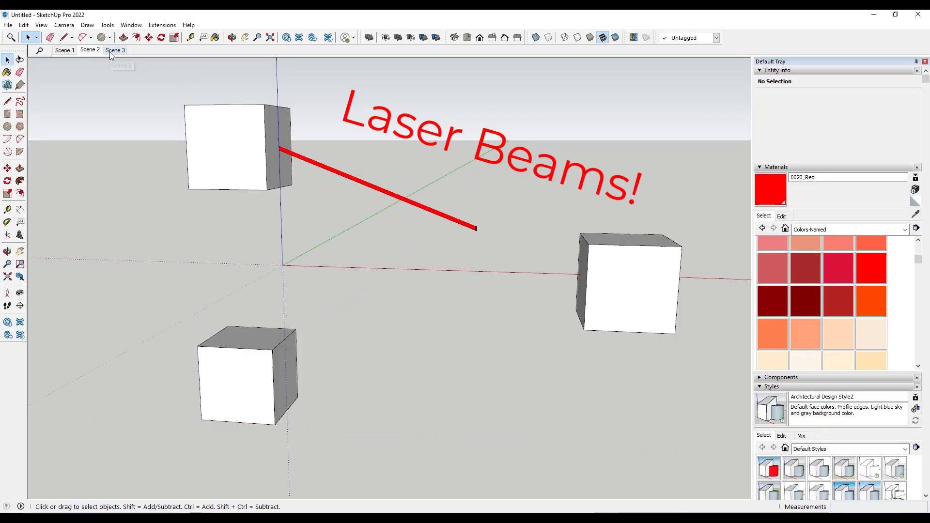
# Show Scene 3 with both red laser lines, then orbit to another angle.
pyautogui.click(111, 50)
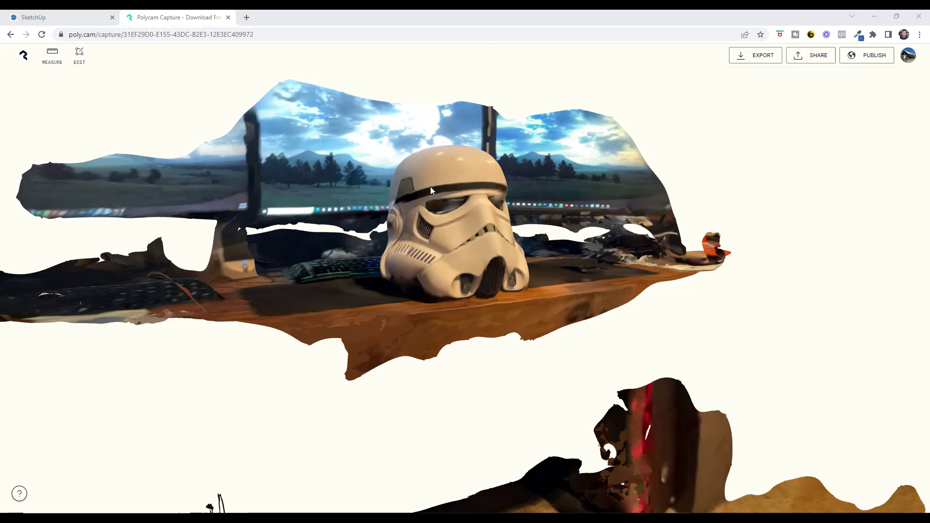
pyautogui.moveTo(431, 187)
pyautogui.mouseDown()
pyautogui.moveTo(473, 187)
pyautogui.moveTo(297, 188)
pyautogui.moveTo(429, 190)
pyautogui.moveTo(671, 157)
pyautogui.mouseUp()
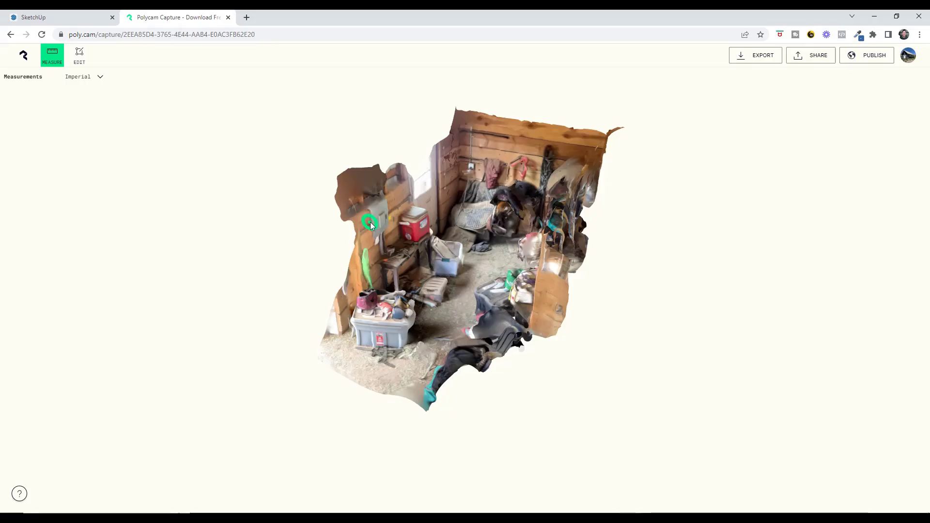
# Place measurement points on the storage room scan, beginning a new measurement at the shelf.
pyautogui.click(370, 221)
pyautogui.moveTo(370, 222); pyautogui.dragTo(545, 221)
pyautogui.click(550, 231)
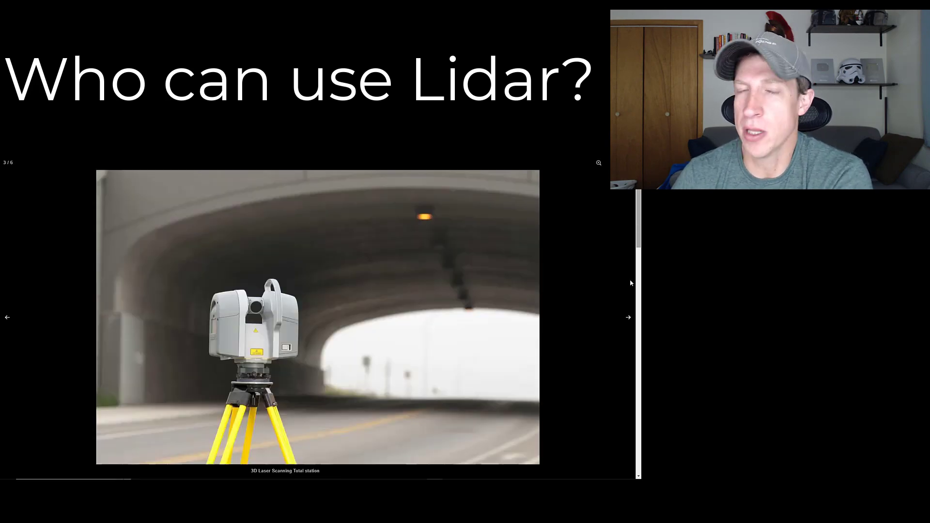
# Advance the scanner gallery two photos to the Trimble TX8 in its case.
pyautogui.click(628, 319)
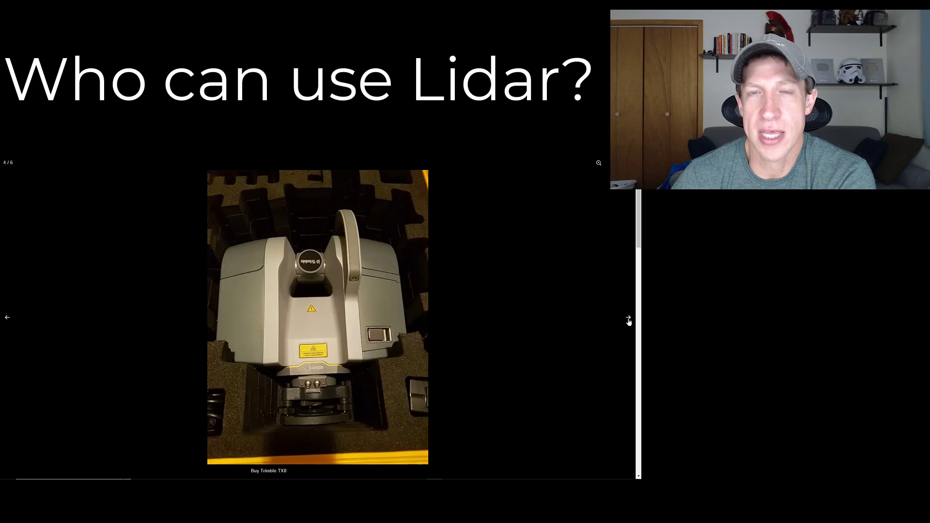
pyautogui.click(629, 319)
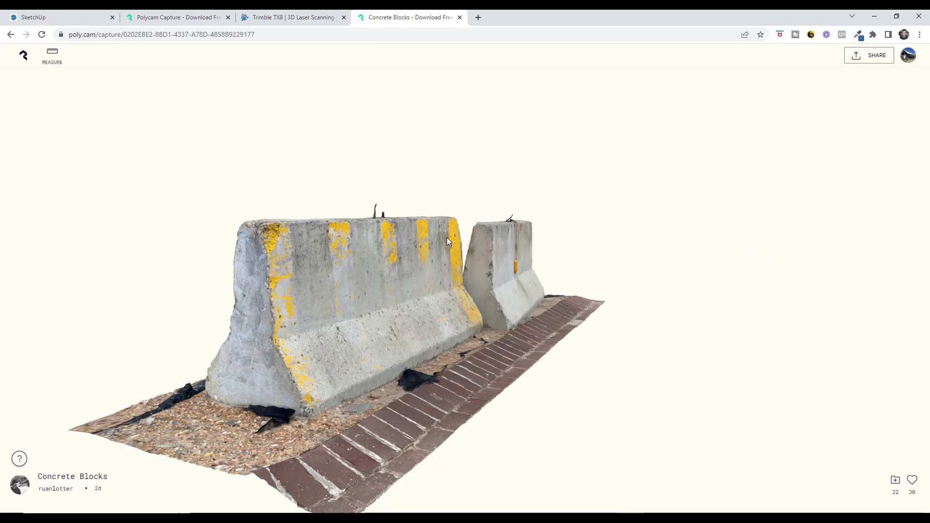
# Orbit the Concrete Blocks scan, then the rusty old engine scan to an end-on view.
pyautogui.moveTo(309, 320); pyautogui.dragTo(278, 326)
pyautogui.scroll(5, 473, 263)
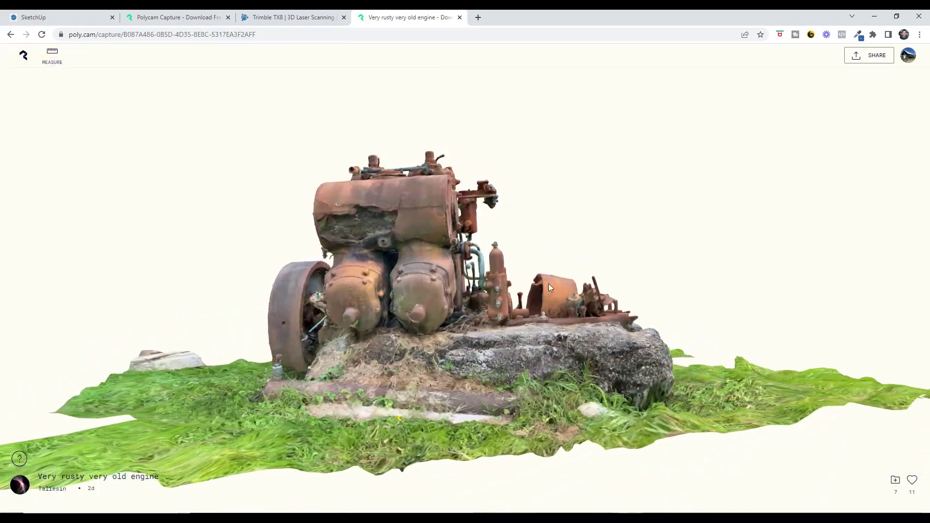
pyautogui.moveTo(587, 292); pyautogui.dragTo(501, 292)
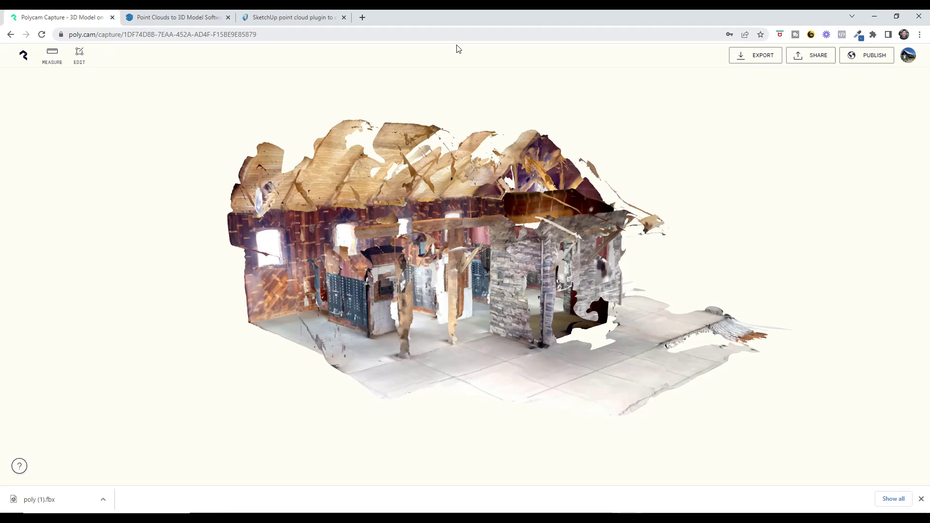
# Export the barn scan with DAE as the mesh format and start the download.
pyautogui.click(742, 65)
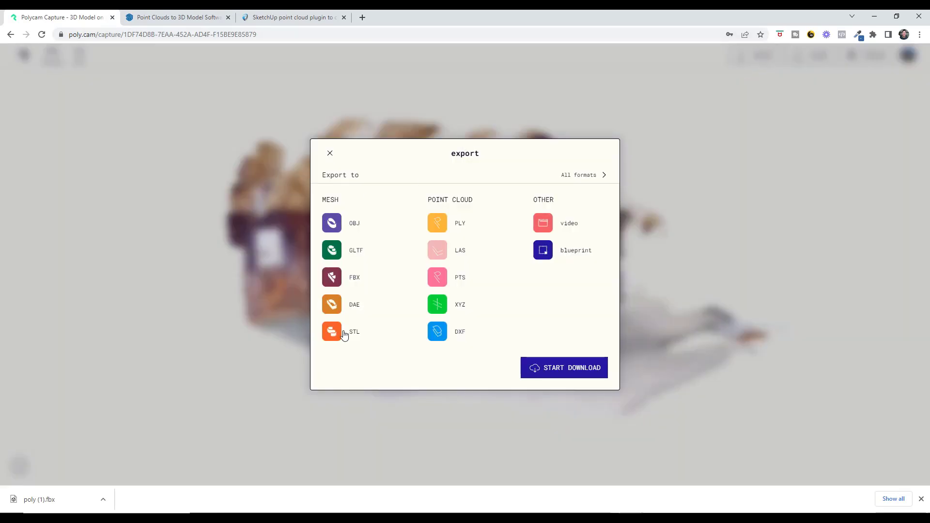
pyautogui.click(356, 308)
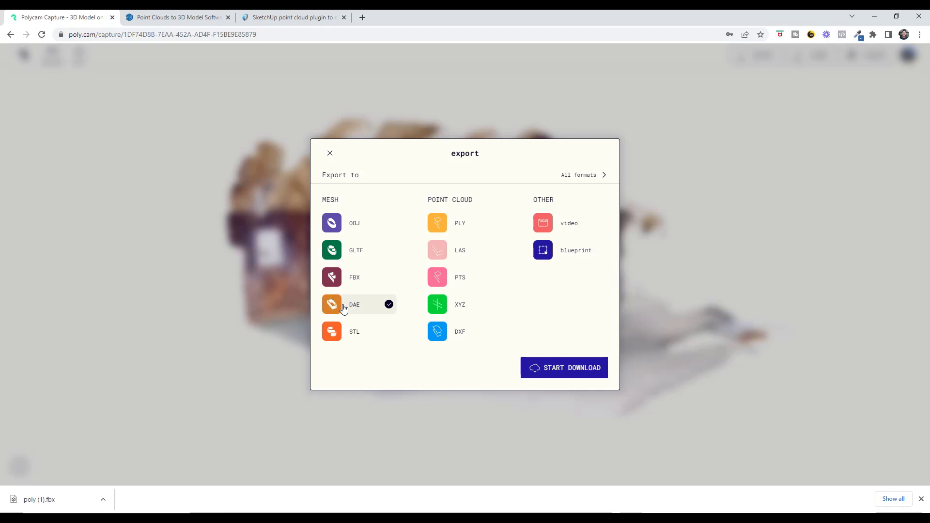
pyautogui.click(560, 373)
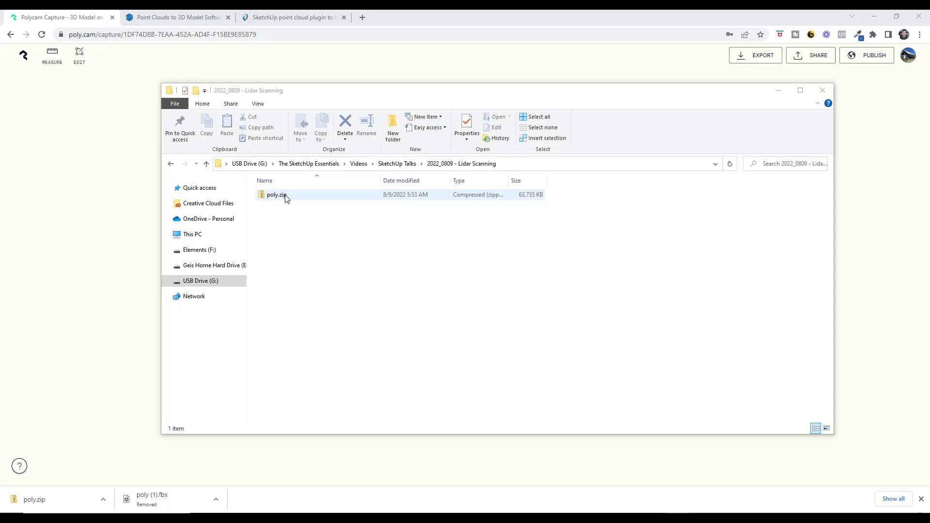
# Extract poly.zip into the suggested poly folder and preview the first texture image.
pyautogui.rightClick(285, 195)
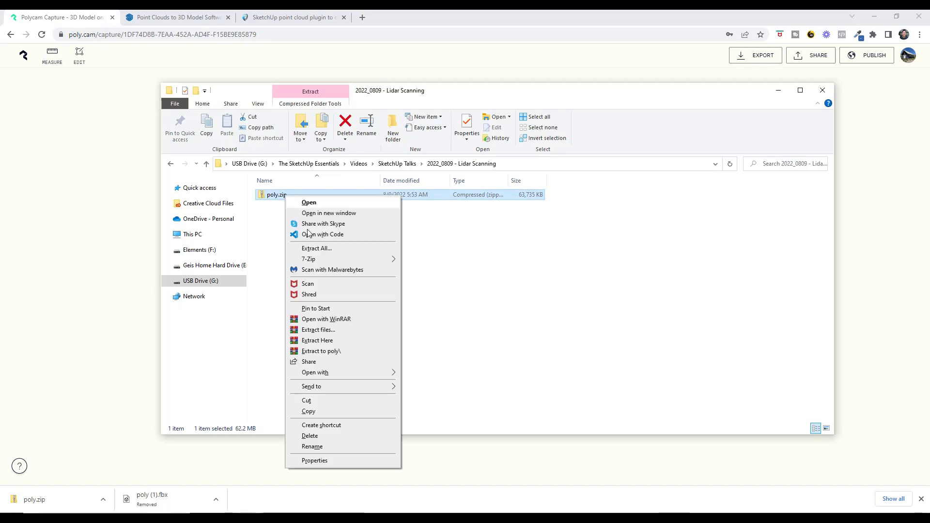
pyautogui.click(324, 250)
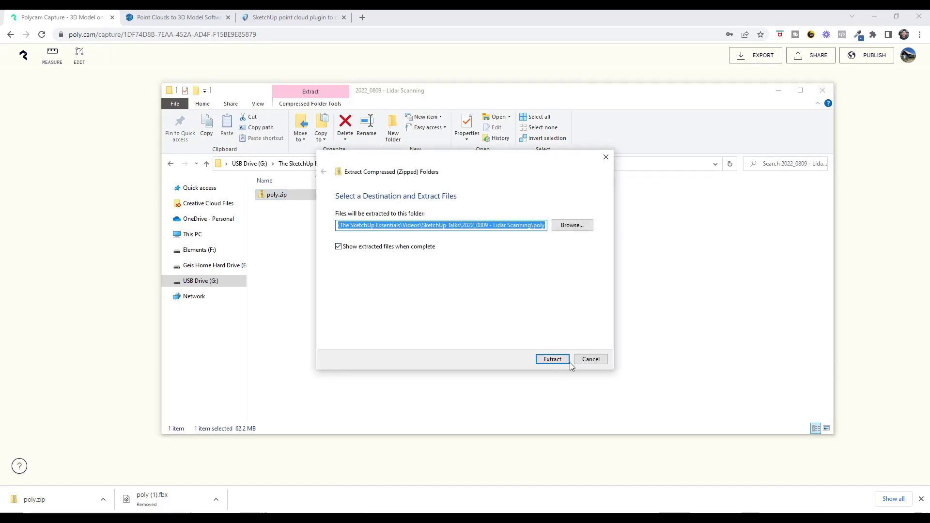
pyautogui.click(553, 359)
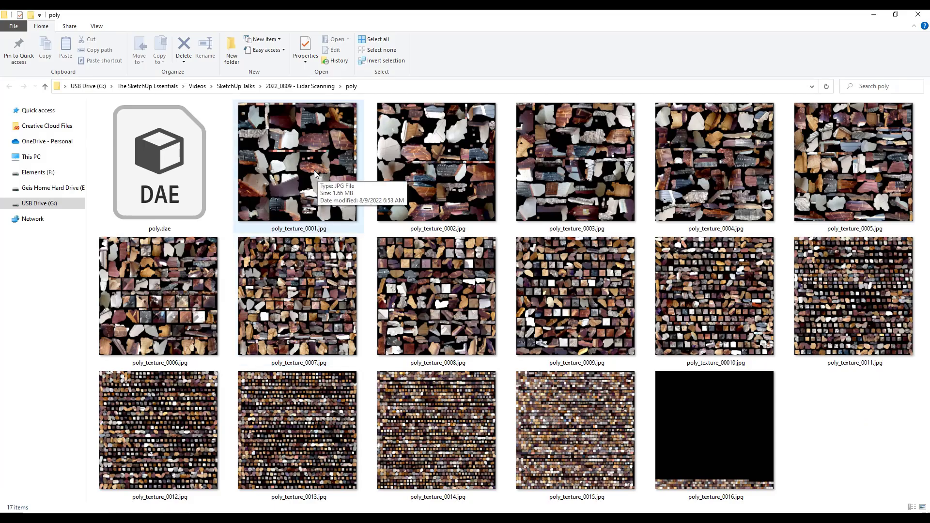
pyautogui.doubleClick(314, 171)
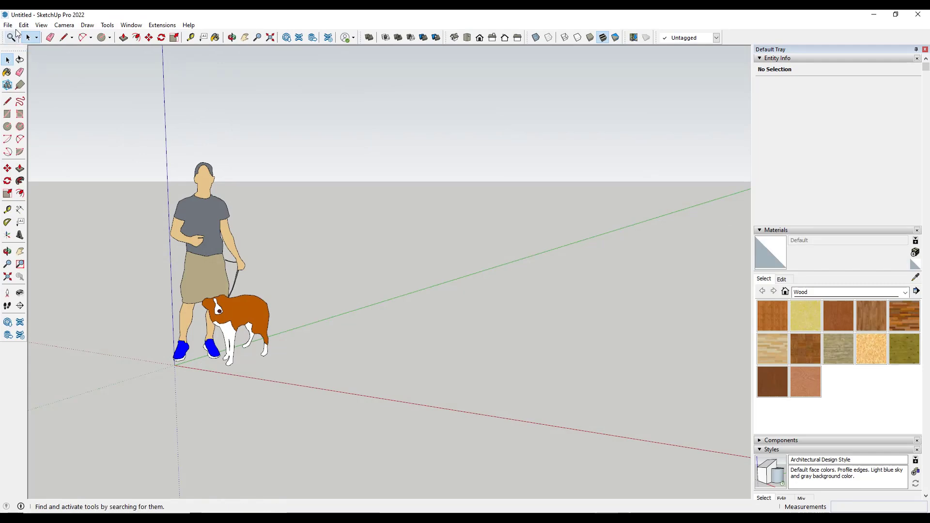
# Import poly.dae from the poly folder and orbit closer around the textured barn mesh.
pyautogui.click(8, 25)
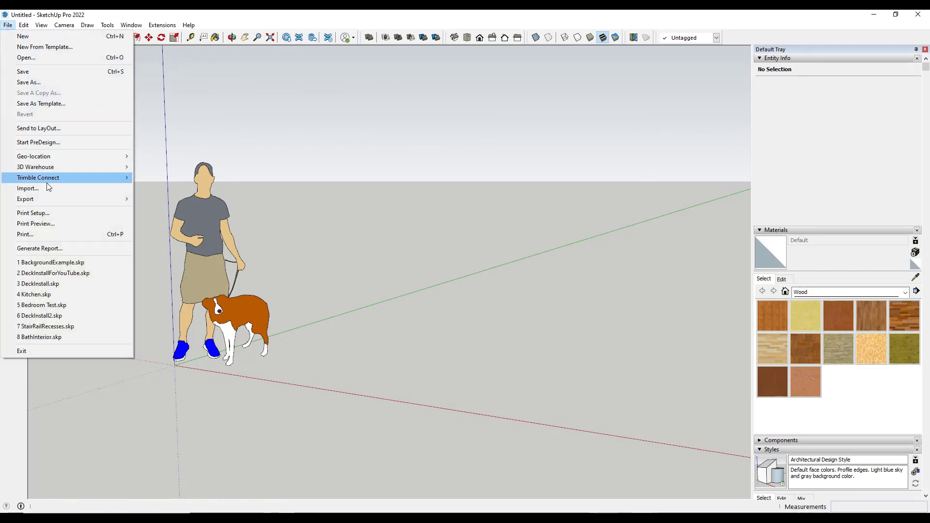
pyautogui.click(29, 186)
pyautogui.click(319, 153)
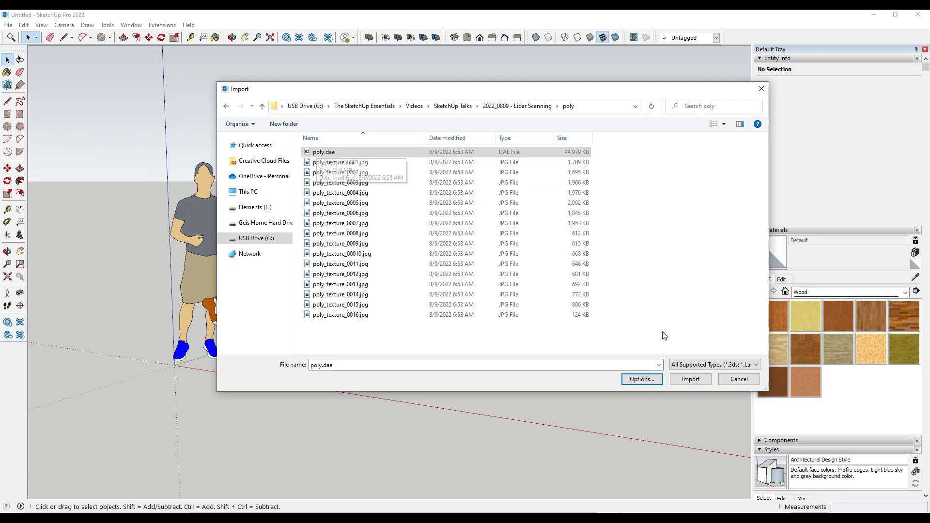
pyautogui.click(686, 380)
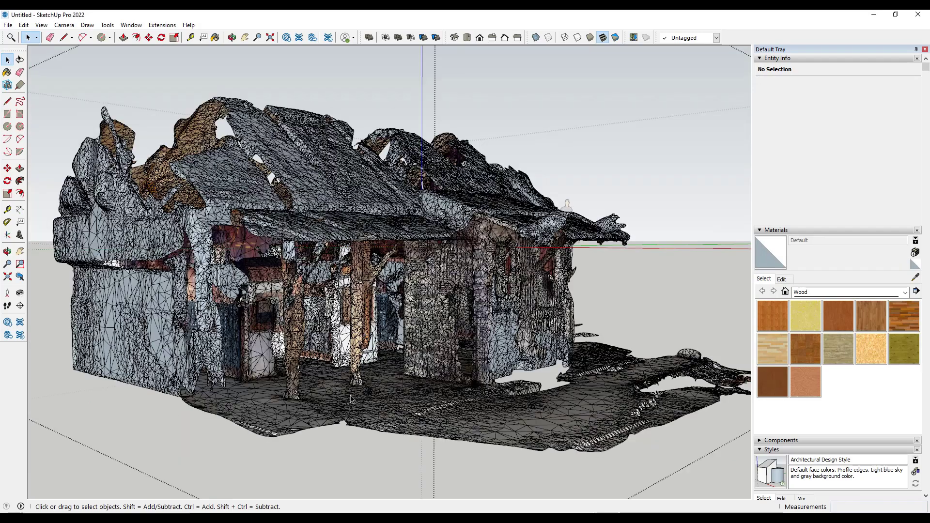
pyautogui.moveTo(352, 398); pyautogui.dragTo(352, 364, button='middle')
# Zoom into the barn's corridor and select all 641,724 entities with Ctrl+A.
pyautogui.moveTo(290, 361); pyautogui.dragTo(398, 380, button='middle')
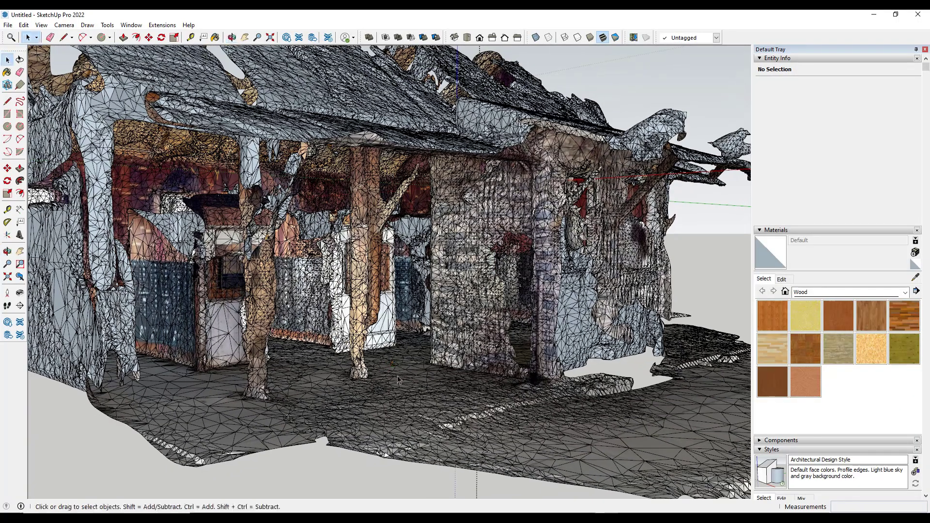
pyautogui.moveTo(399, 284)
pyautogui.mouseDown(button='middle')
pyautogui.moveTo(499, 277)
pyautogui.moveTo(388, 285)
pyautogui.mouseUp(button='middle')
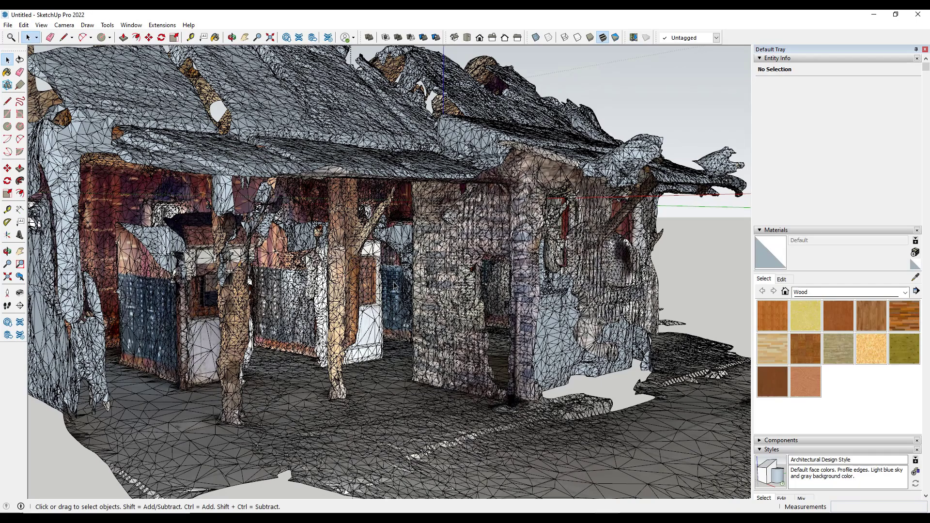
pyautogui.scroll(10, 361, 226)
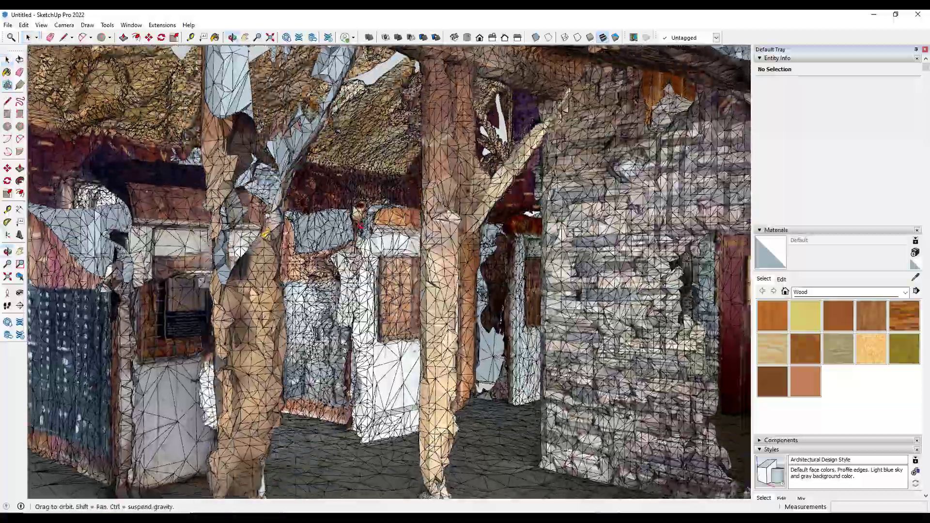
pyautogui.moveTo(360, 226); pyautogui.dragTo(388, 315, button='middle')
pyautogui.scroll(3, 627, 392)
pyautogui.scroll(3, 628, 393)
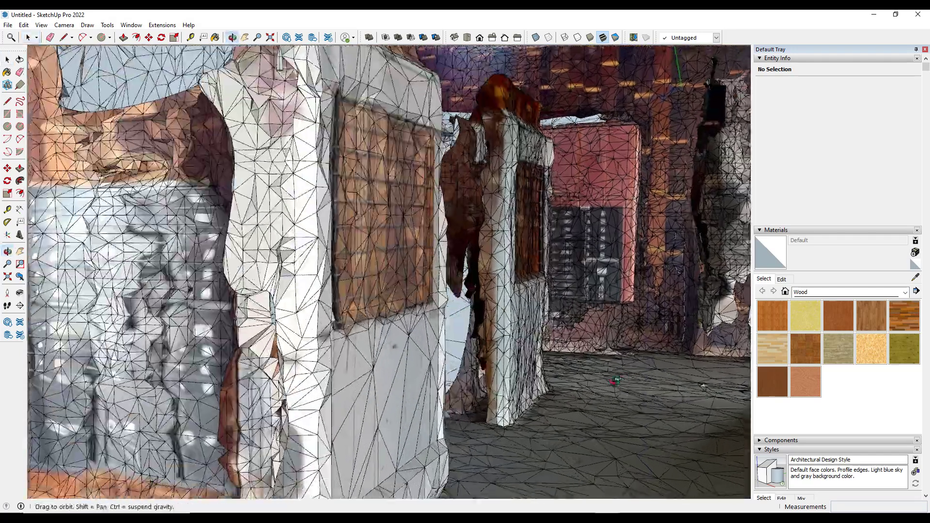
pyautogui.hotkey('ctrl', 'a')
pyautogui.scroll(2, 483, 266)
pyautogui.moveTo(483, 266); pyautogui.dragTo(436, 243, button='middle')
# Narrow the selection to the 407,572 edges, mark them Soft, and orbit the smoothed scan.
pyautogui.rightClick(434, 239)
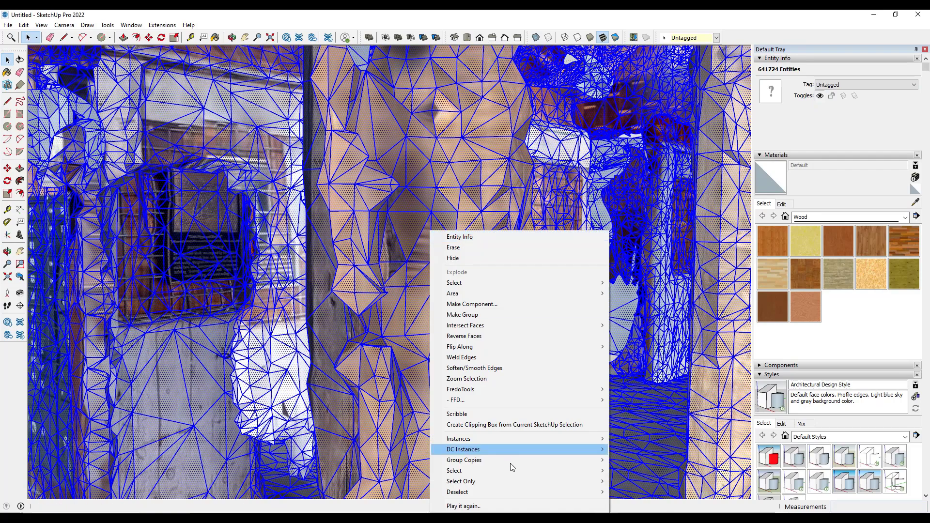
pyautogui.moveTo(490, 481)
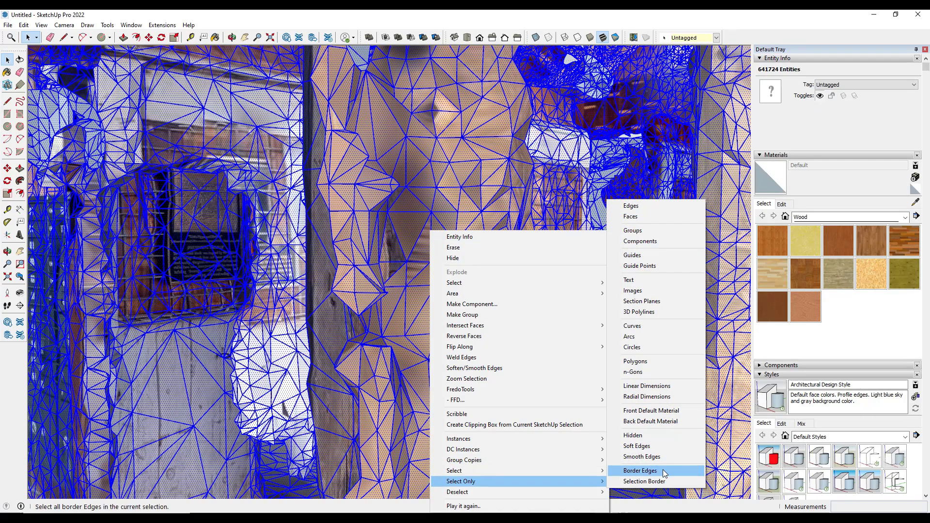
pyautogui.click(665, 209)
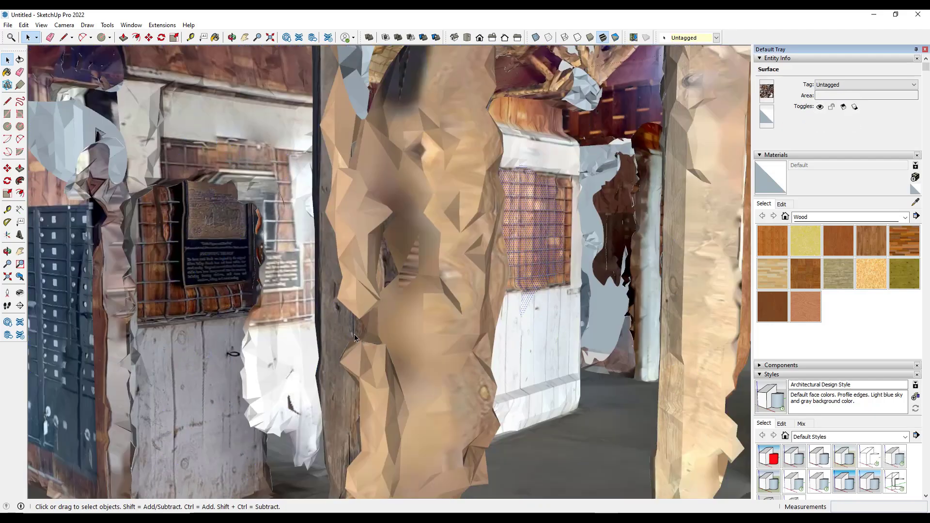
pyautogui.moveTo(353, 334); pyautogui.dragTo(353, 251, button='middle')
# Stand a camera on the barn floor and turn the view toward the mailboxes.
pyautogui.scroll(3, 229, 258)
pyautogui.scroll(3, 229, 257)
pyautogui.scroll(2, 373, 265)
pyautogui.scroll(3, 373, 265)
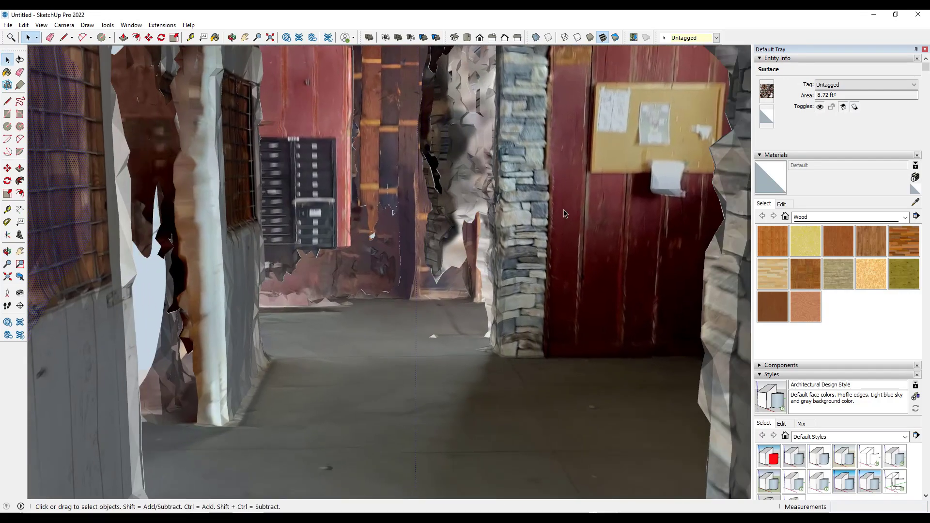
pyautogui.scroll(3, 576, 226)
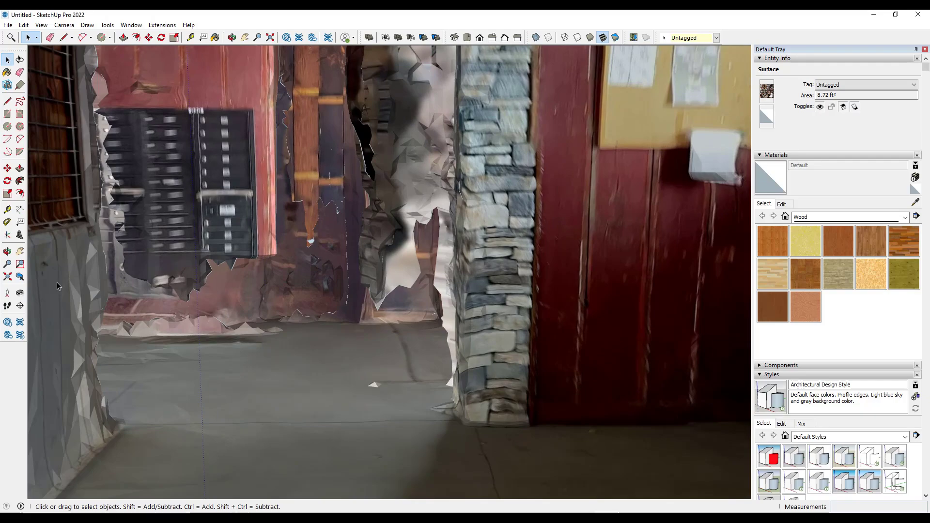
pyautogui.click(7, 293)
pyautogui.click(404, 291)
pyautogui.moveTo(404, 290); pyautogui.dragTo(499, 321)
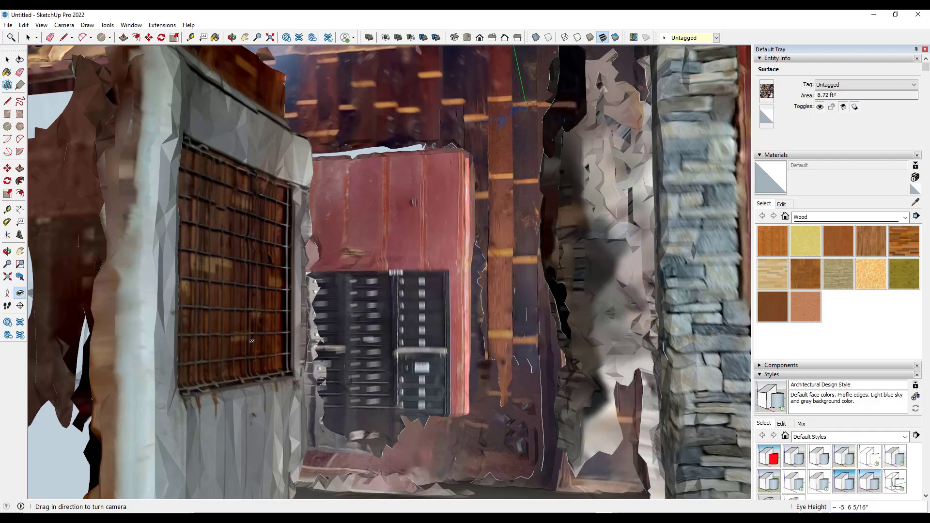
# Zoom extents to the whole scan, then orbit around the stone wall and posts.
pyautogui.press('space')
pyautogui.hotkey('shift', 'z')
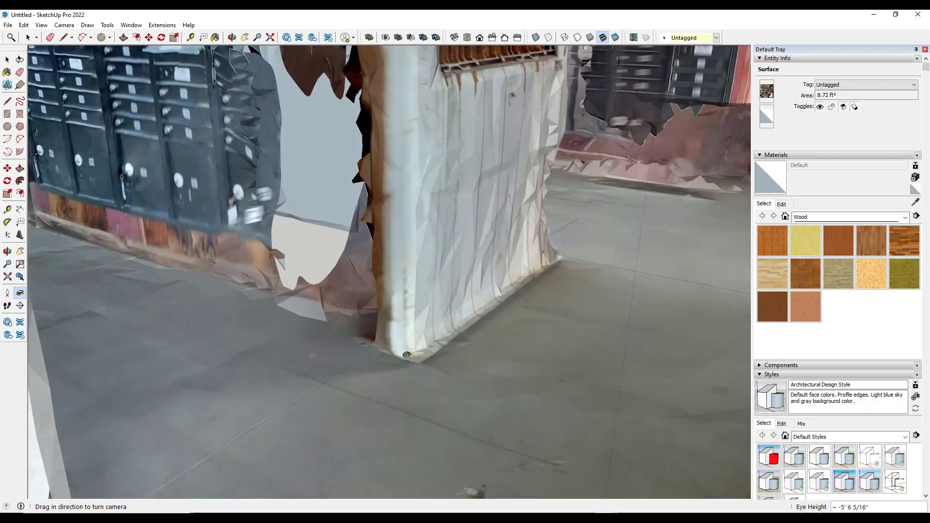
pyautogui.scroll(8, 389, 390)
pyautogui.moveTo(392, 383); pyautogui.dragTo(420, 405, button='middle')
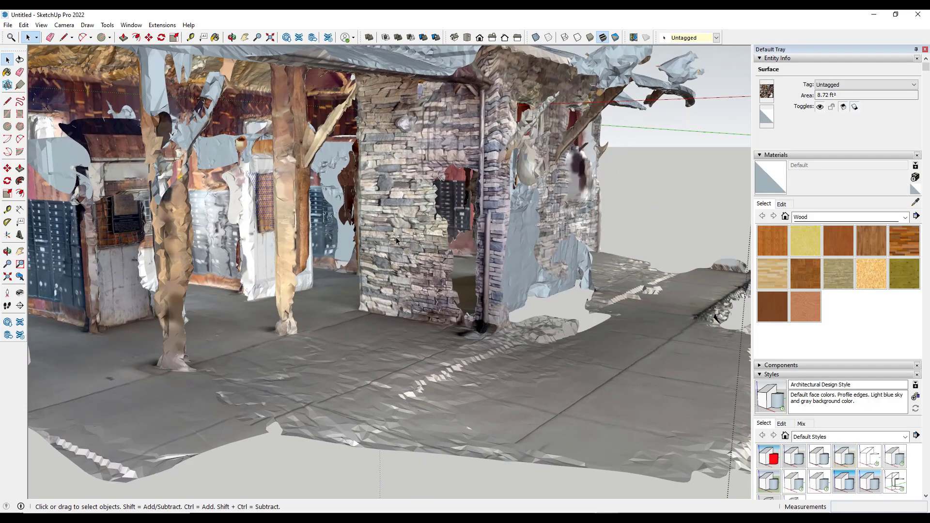
pyautogui.moveTo(415, 344); pyautogui.dragTo(383, 402, button='middle')
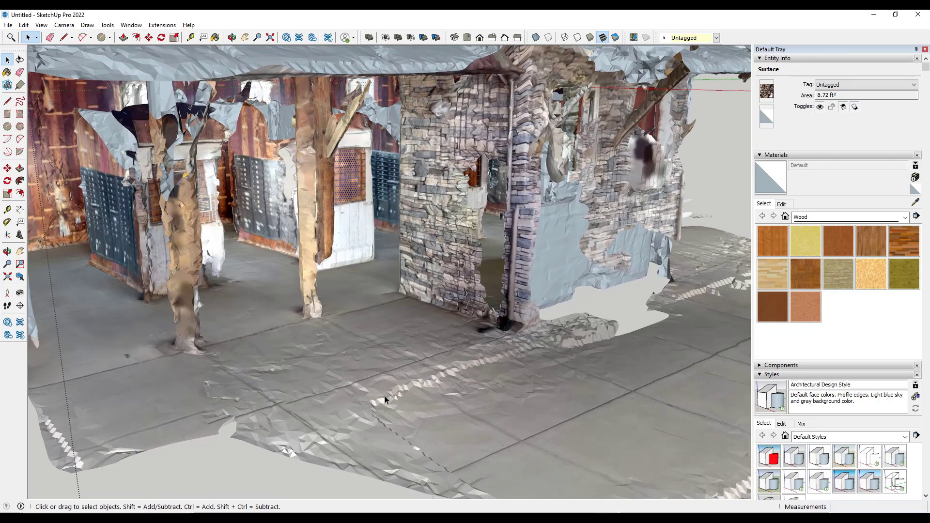
pyautogui.moveTo(388, 362); pyautogui.dragTo(373, 359, button='middle')
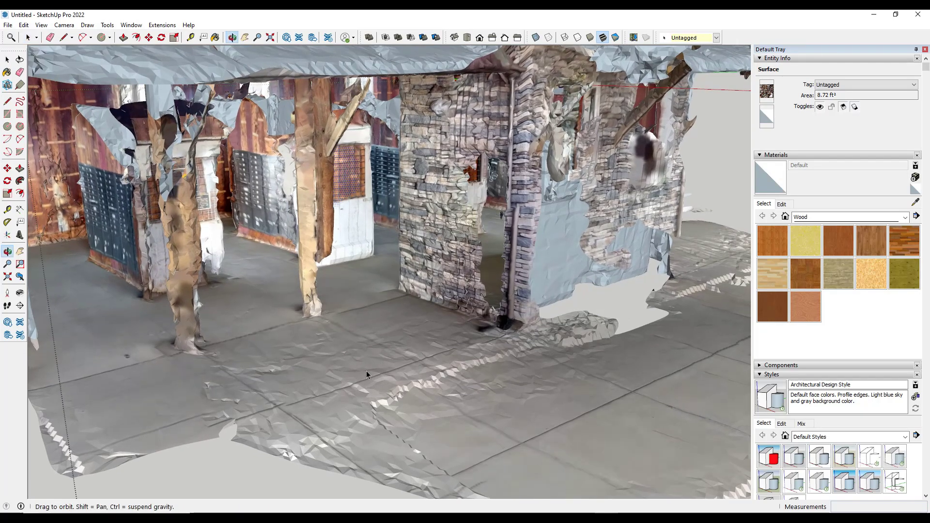
pyautogui.press('r')
pyautogui.click(209, 349)
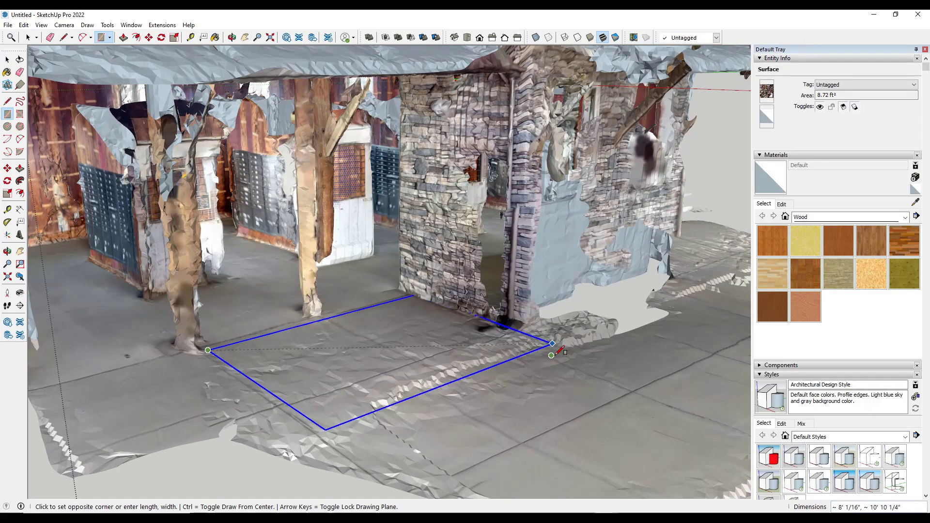
pyautogui.click(553, 345)
pyautogui.press('space')
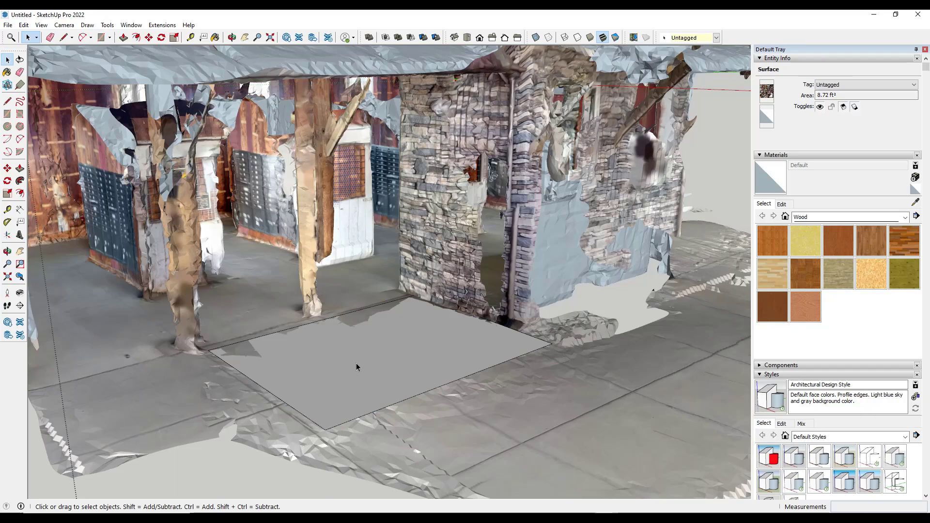
pyautogui.click(389, 366)
pyautogui.moveTo(388, 366)
pyautogui.mouseDown(button='middle')
pyautogui.moveTo(376, 349)
pyautogui.moveTo(369, 379)
pyautogui.moveTo(385, 369)
pyautogui.moveTo(385, 356)
pyautogui.mouseUp(button='middle')
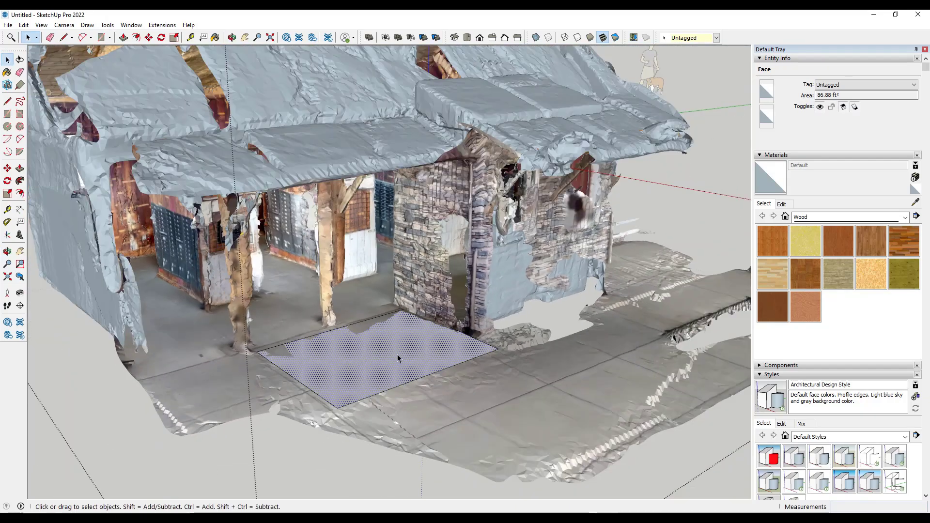
pyautogui.doubleClick(421, 369)
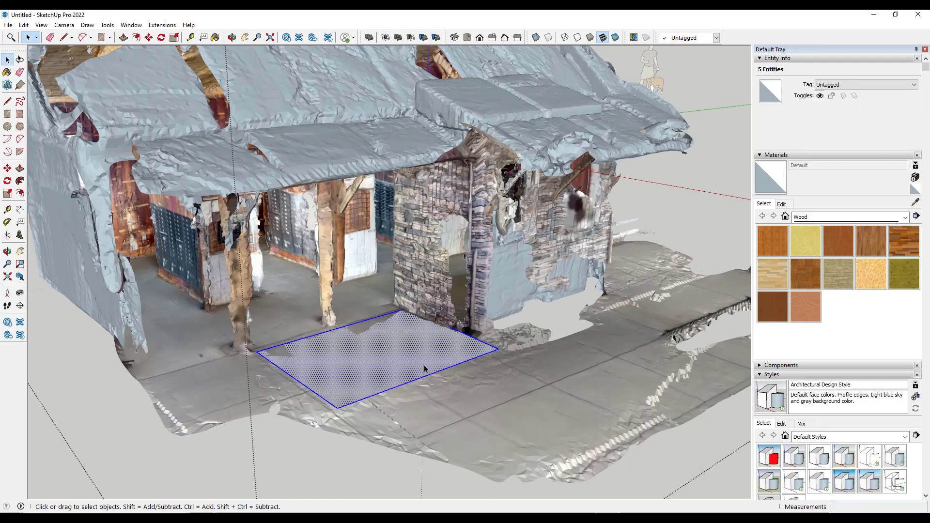
pyautogui.press('Delete')
pyautogui.moveTo(431, 388); pyautogui.dragTo(482, 426, button='middle')
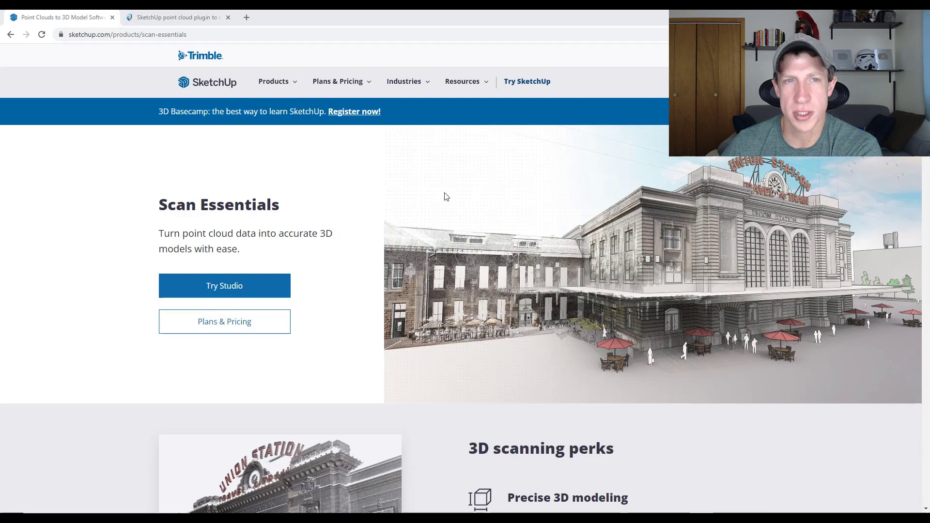
# Scroll the Undet for SketchUp plugin page, then return to the Scan Essentials tab.
pyautogui.scroll(-14, 489, 221)
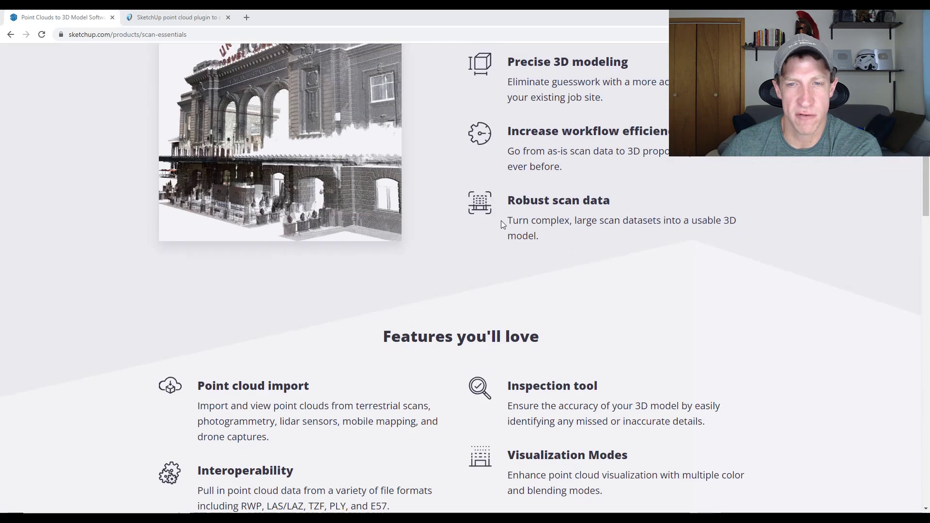
pyautogui.click(172, 18)
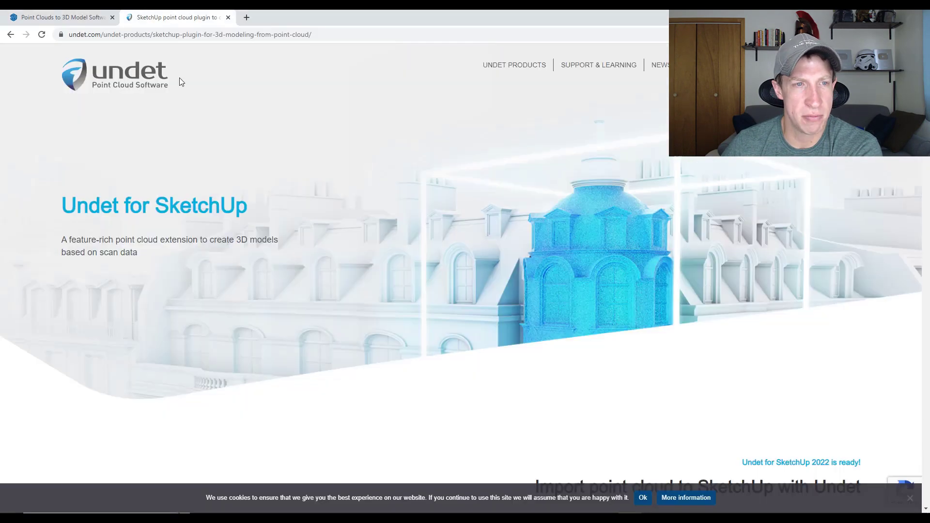
pyautogui.scroll(-6, 463, 265)
pyautogui.scroll(-3, 485, 265)
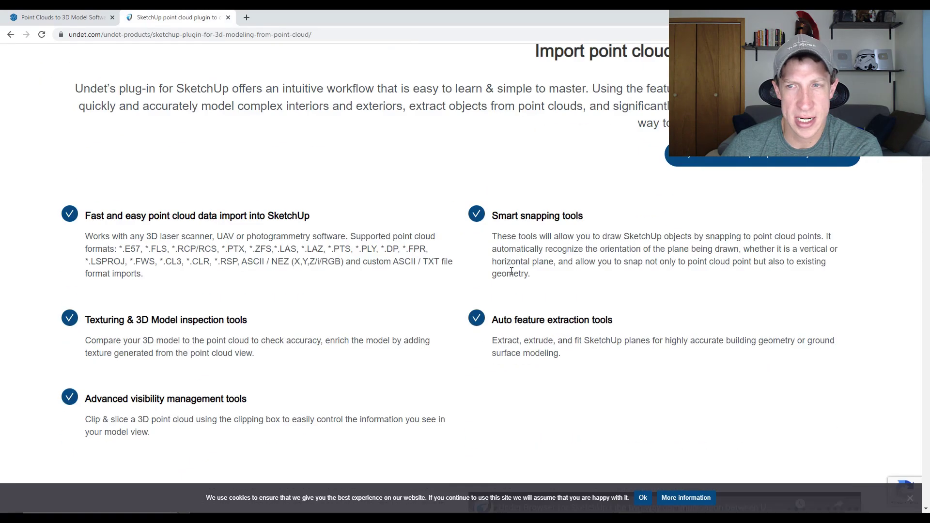
pyautogui.scroll(10, 512, 272)
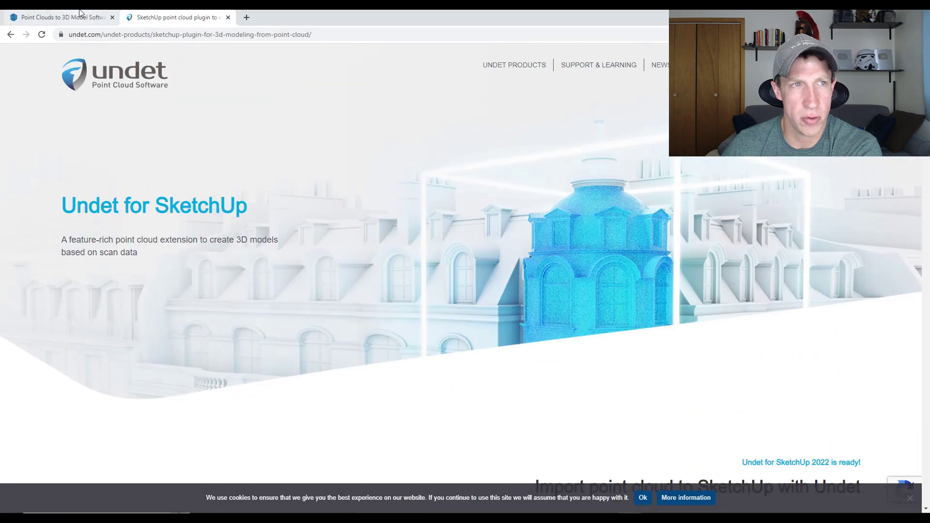
pyautogui.click(80, 13)
pyautogui.scroll(-5, 381, 236)
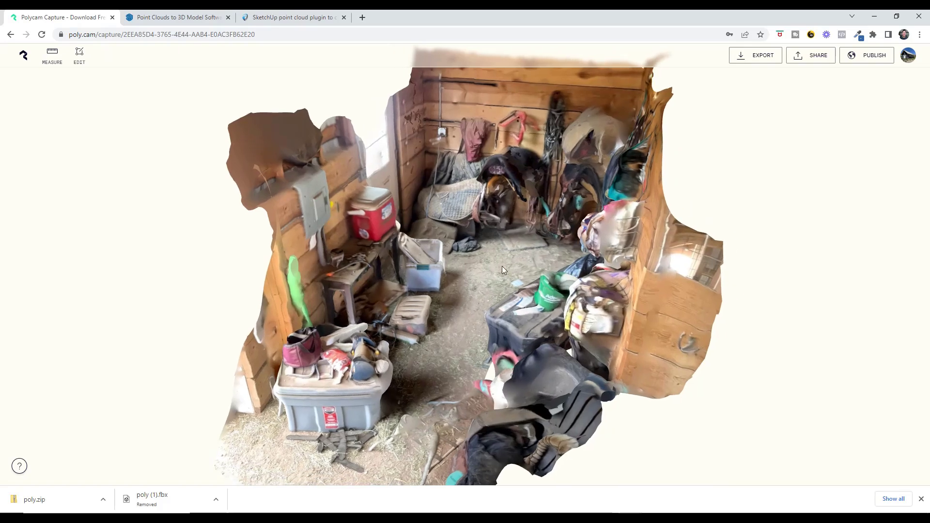
# Measure B from the right wall to the left, aligning its end with A's (8.56 ft).
pyautogui.click(53, 60)
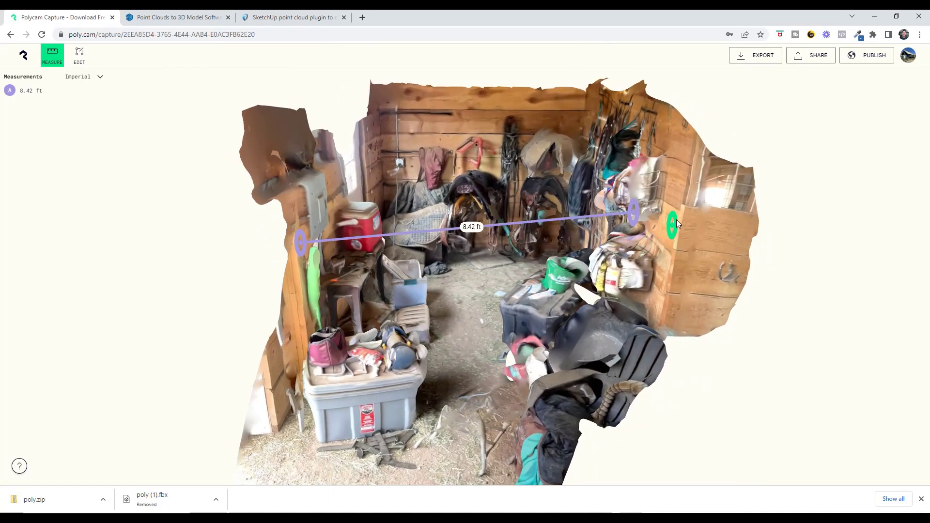
pyautogui.click(677, 219)
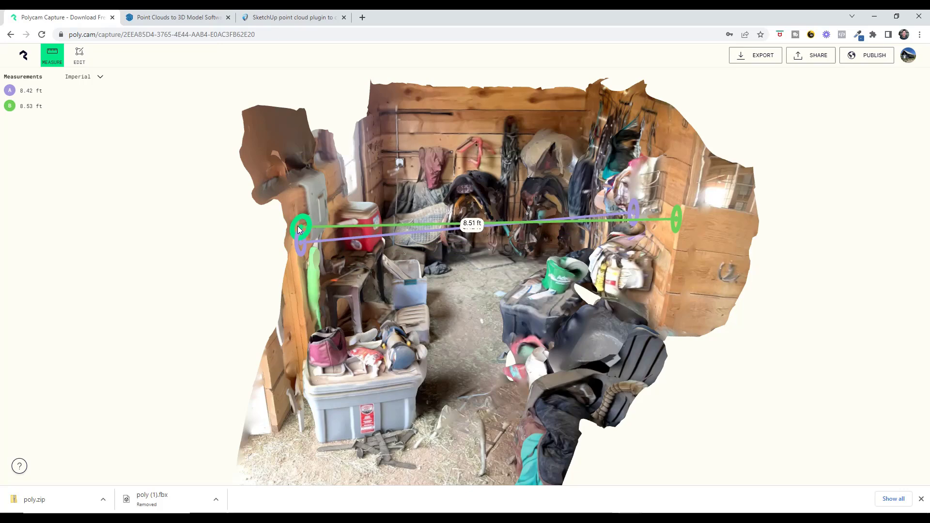
pyautogui.click(297, 226)
pyautogui.moveTo(374, 279); pyautogui.dragTo(324, 204)
pyautogui.moveTo(386, 259); pyautogui.dragTo(569, 251)
# Draw measurement C along the top of the back wall, reading 11.14 ft.
pyautogui.click(569, 251)
pyautogui.scroll(-5, 533, 233)
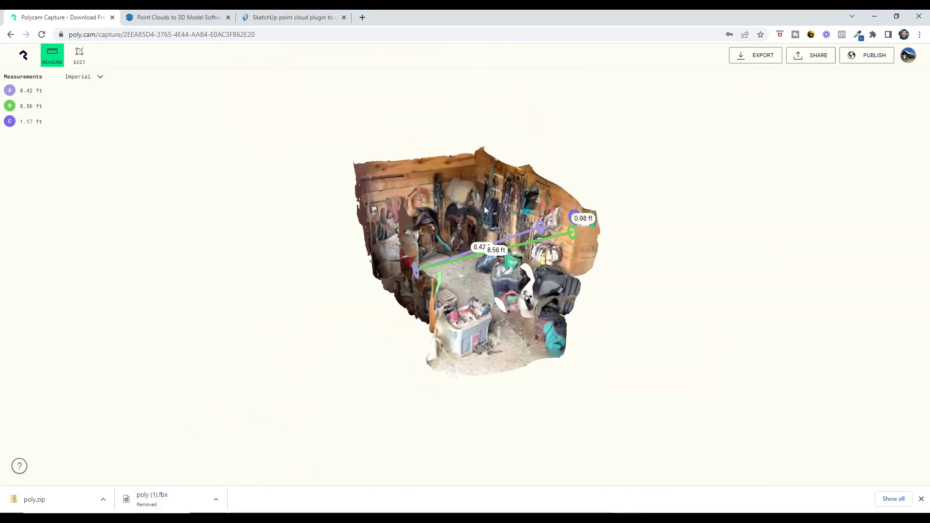
pyautogui.scroll(5, 484, 205)
pyautogui.click(475, 127)
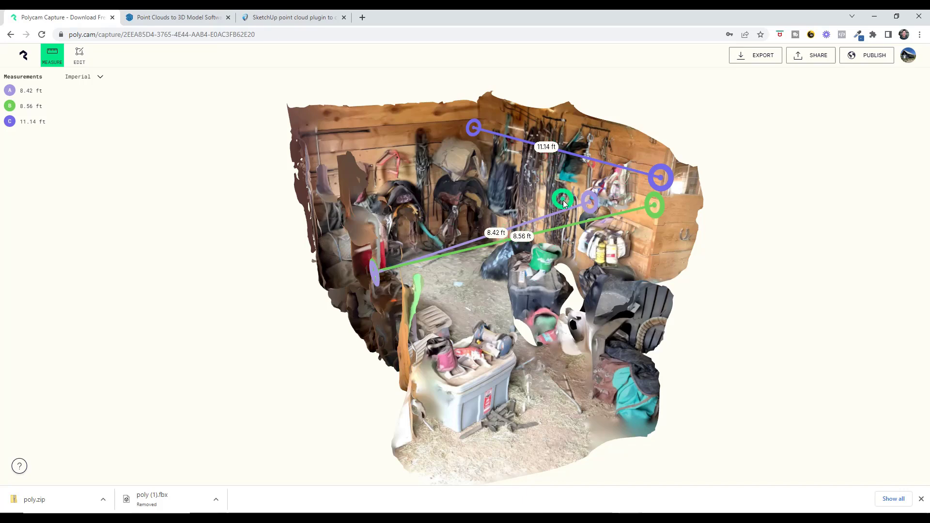
pyautogui.moveTo(564, 203); pyautogui.dragTo(547, 212)
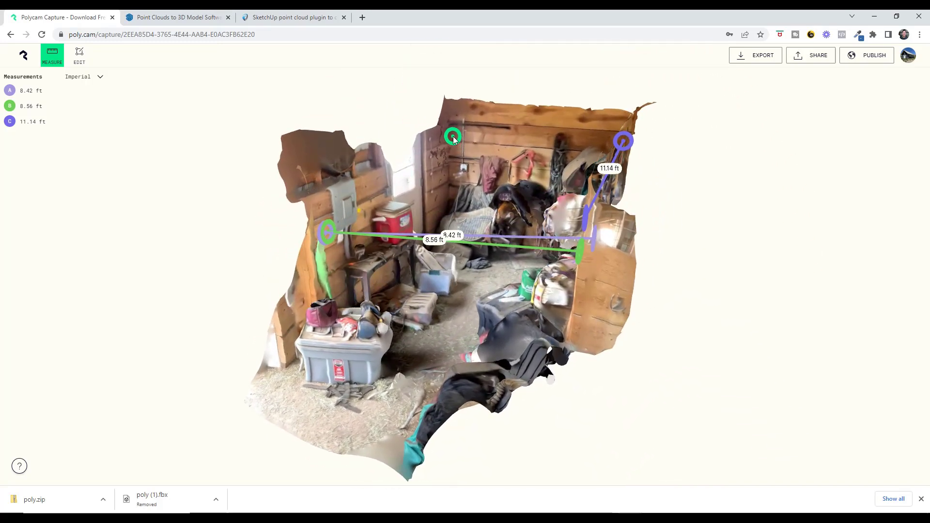
# Add measurements D (2.27 ft) and E (3.30 ft) near the upper left corner.
pyautogui.click(454, 138)
pyautogui.click(424, 156)
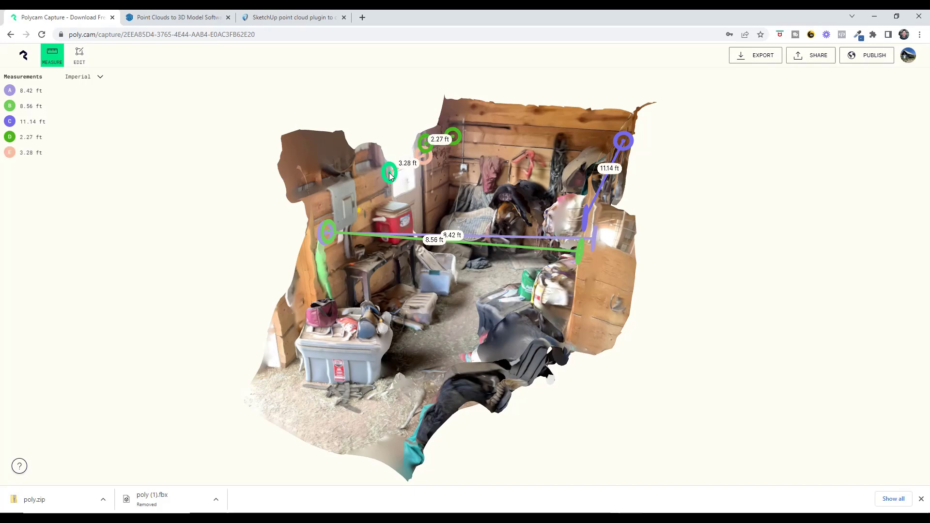
pyautogui.click(388, 172)
pyautogui.moveTo(461, 183); pyautogui.dragTo(436, 243)
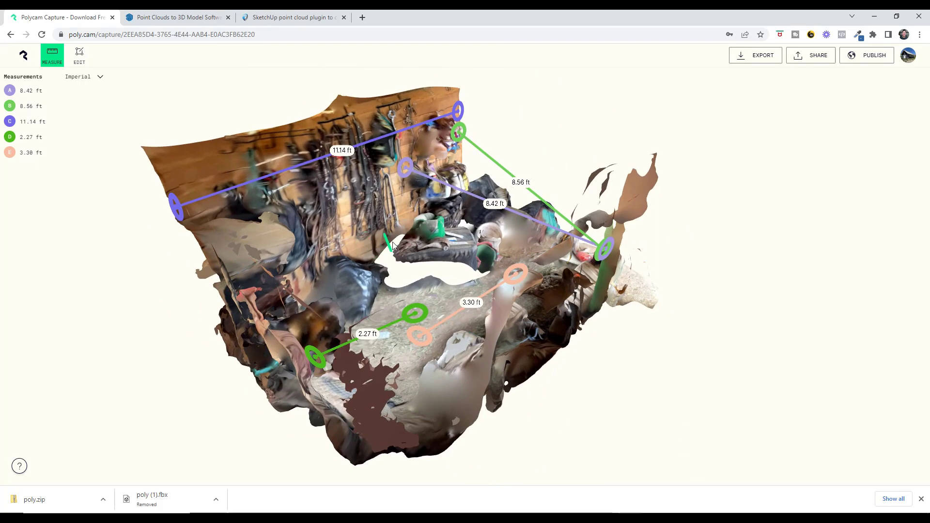